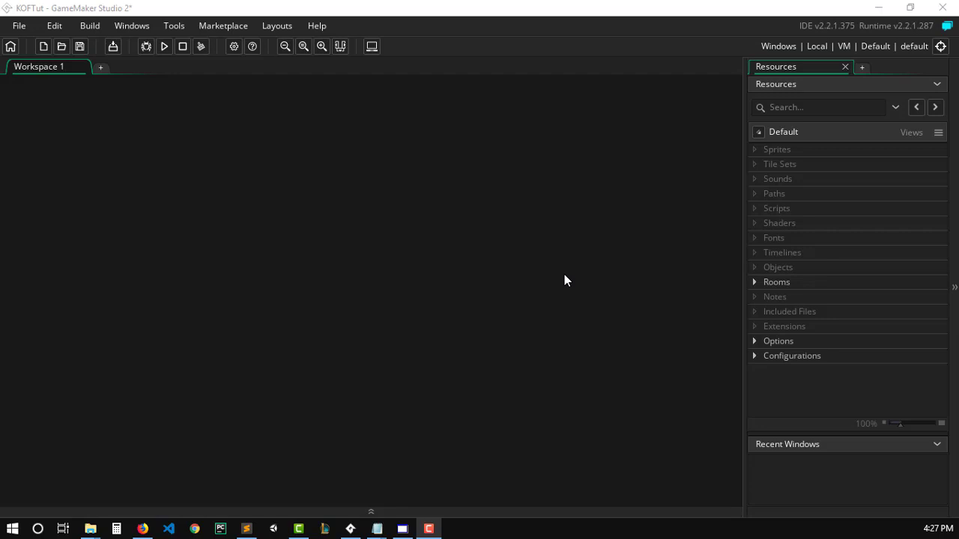
Bring Firefox to the emugif.com KOF character-select page and open Kyo's animation page.
left_click(143, 528)
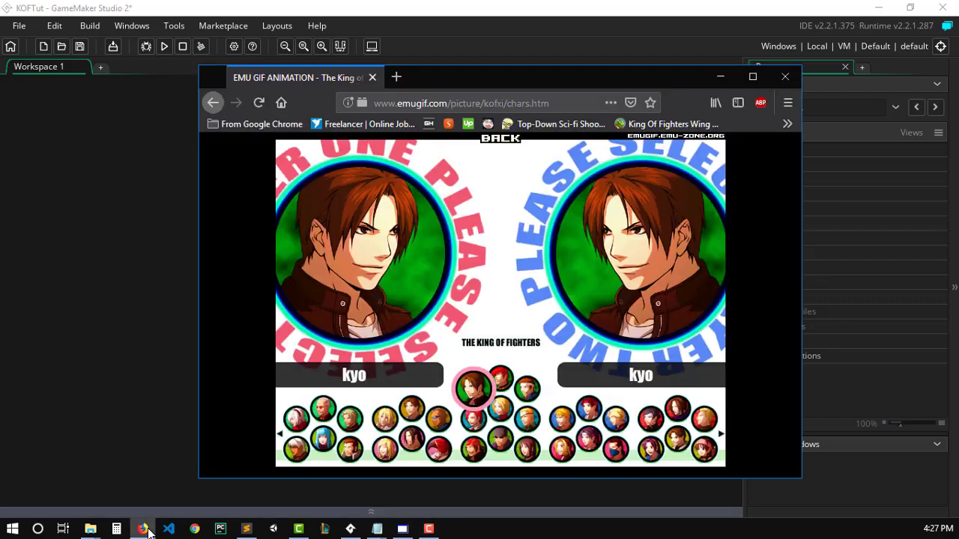
left_click_drag(484, 86, 459, 69)
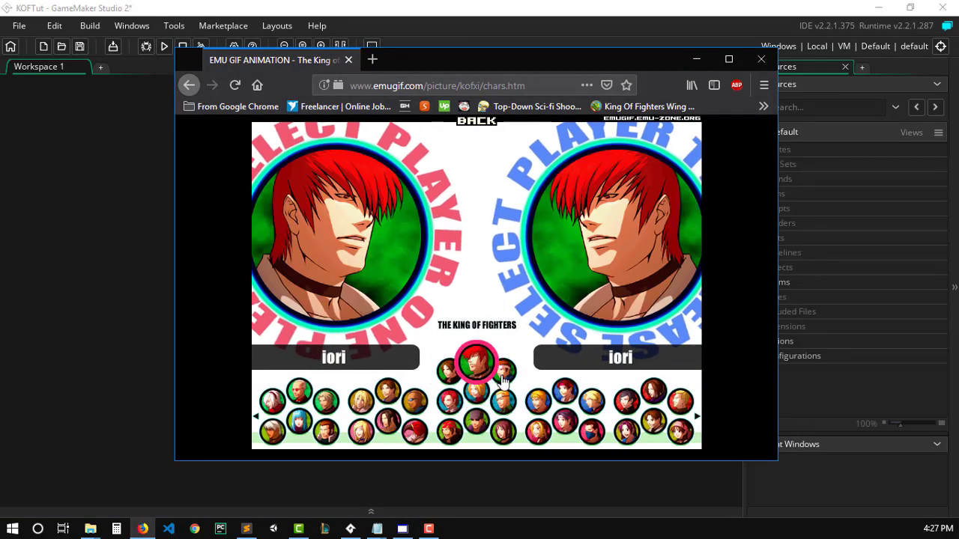
left_click(450, 368)
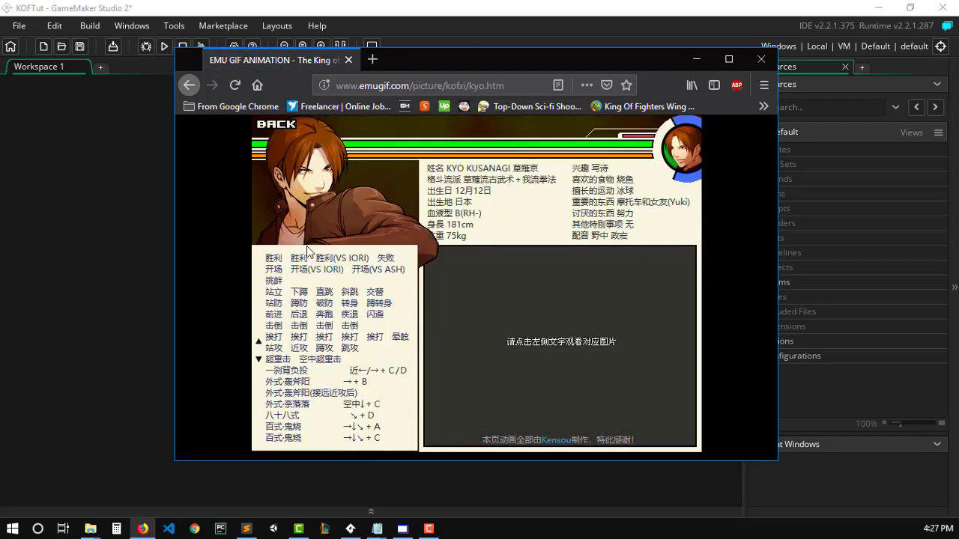
Preview Kyo's victory, stance, jump and knockdown GIFs, then go back and close Firefox.
left_click(274, 258)
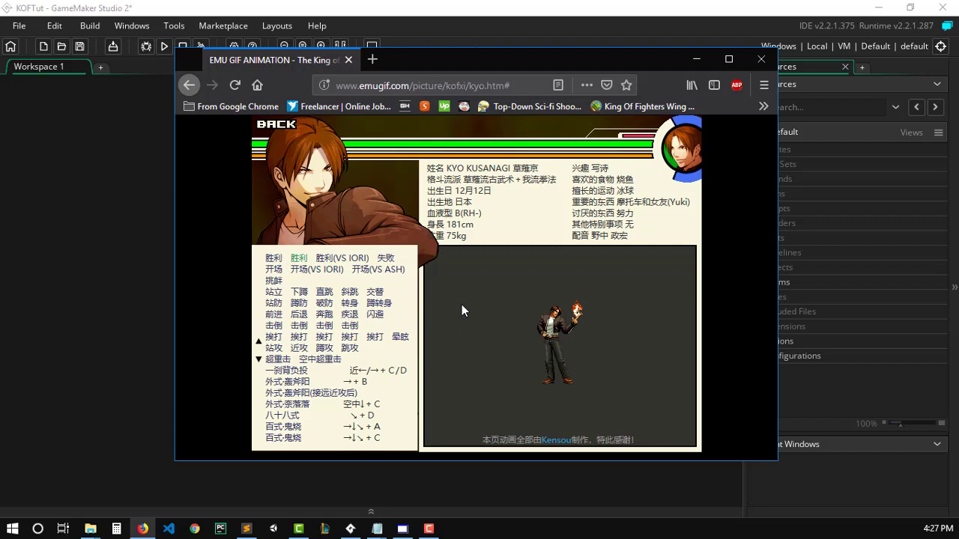
left_click(274, 292)
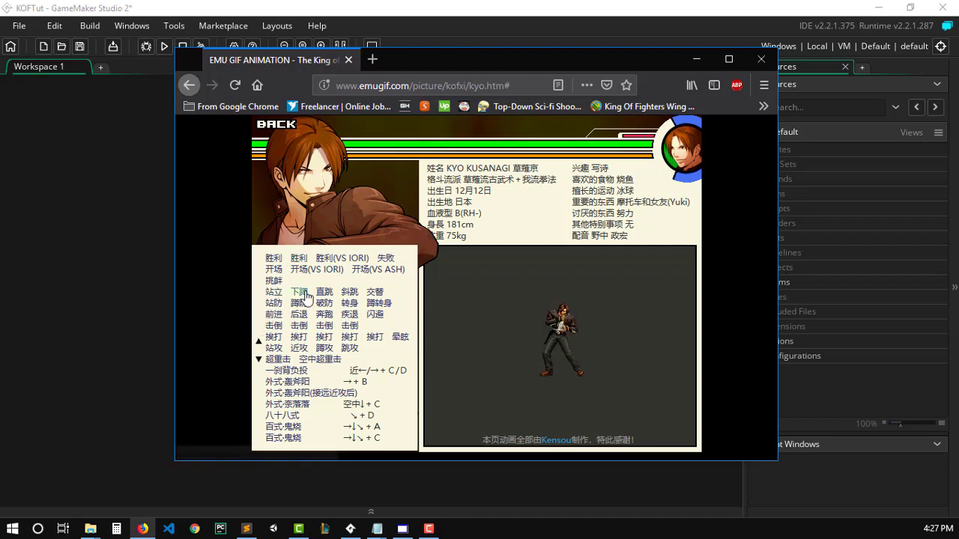
left_click(324, 292)
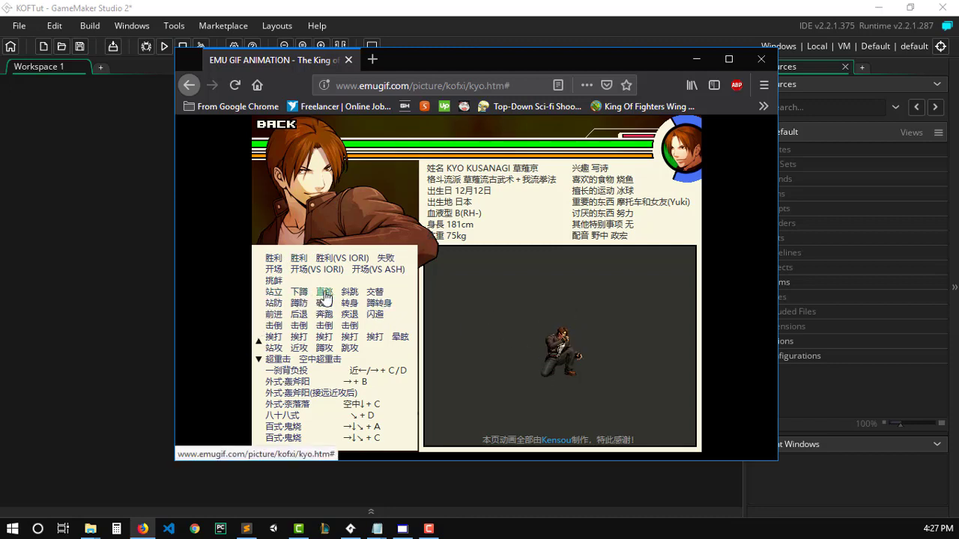
left_click(274, 327)
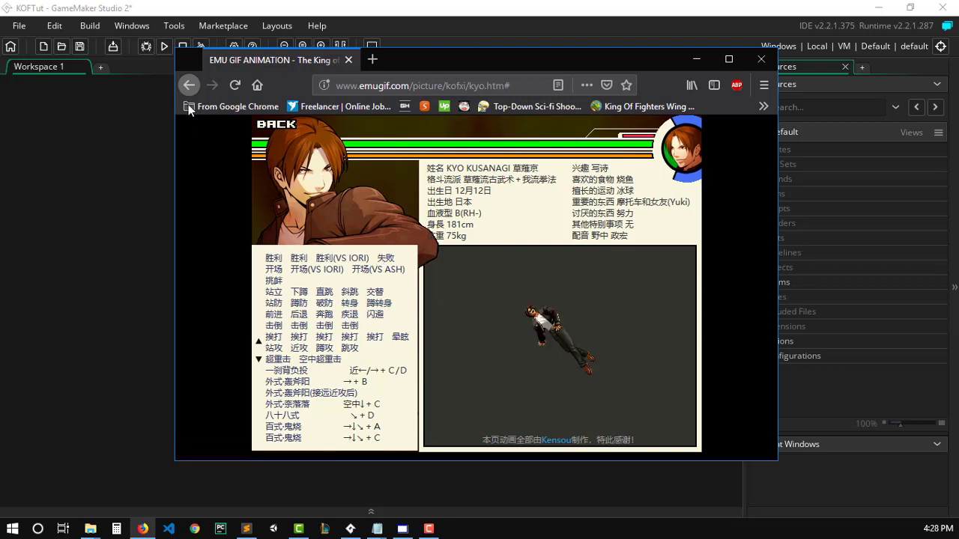
left_click(267, 126)
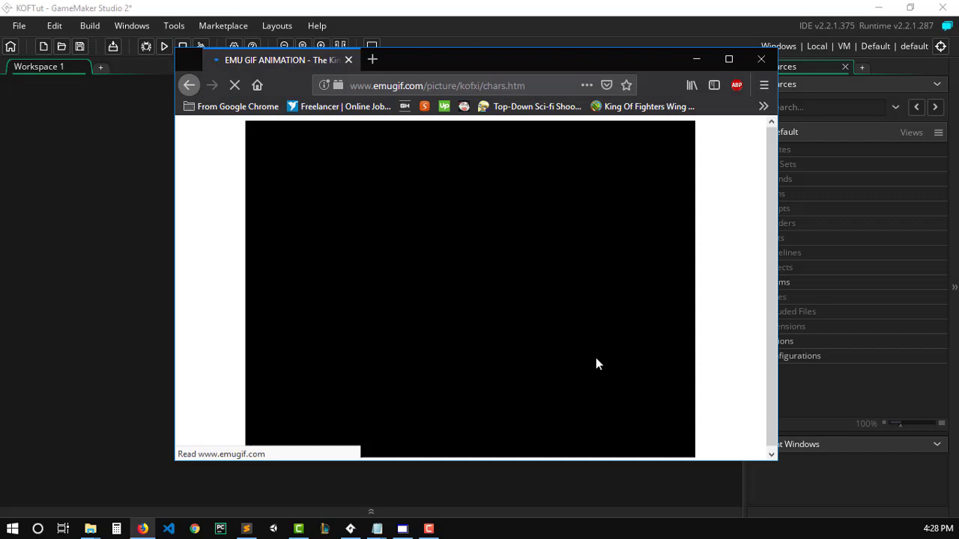
left_click(753, 63)
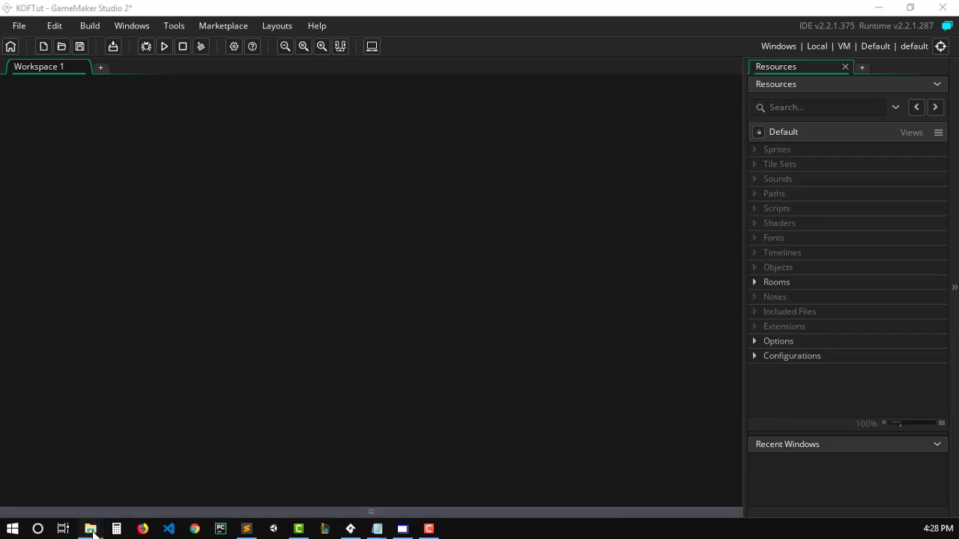
Bring the KingOfFightersGifScrapper folder window forward, resized to show the full path.
mouse_move(90, 529)
left_click(90, 454)
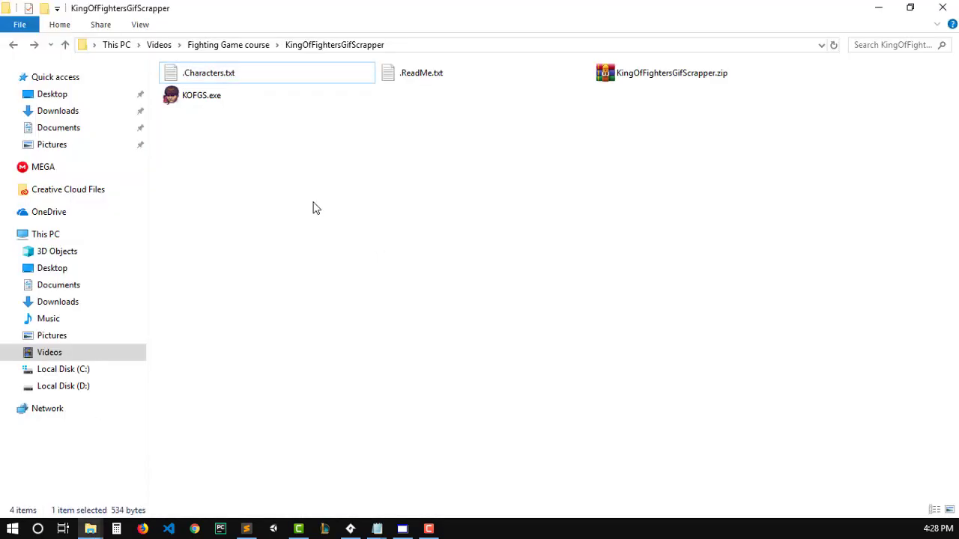
mouse_move(353, 5)
left_mouse_down()
mouse_move(400, 154)
mouse_move(419, 153)
left_mouse_up()
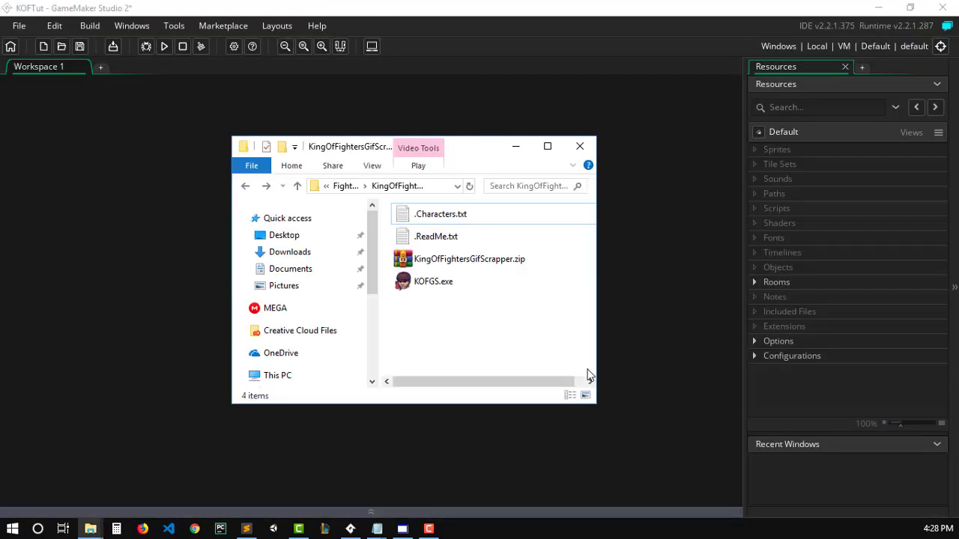
mouse_move(599, 408)
left_mouse_down()
mouse_move(861, 479)
mouse_move(955, 493)
left_mouse_up()
left_click_drag(597, 151, 431, 112)
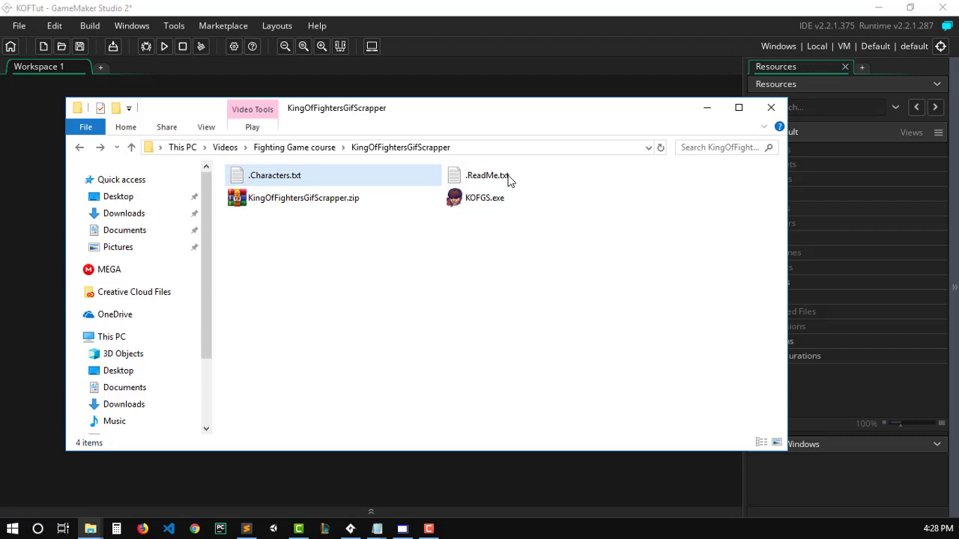
Read the character names in .Characters.txt, then launch KOFGS.exe.
left_click(296, 178)
double_click(296, 179)
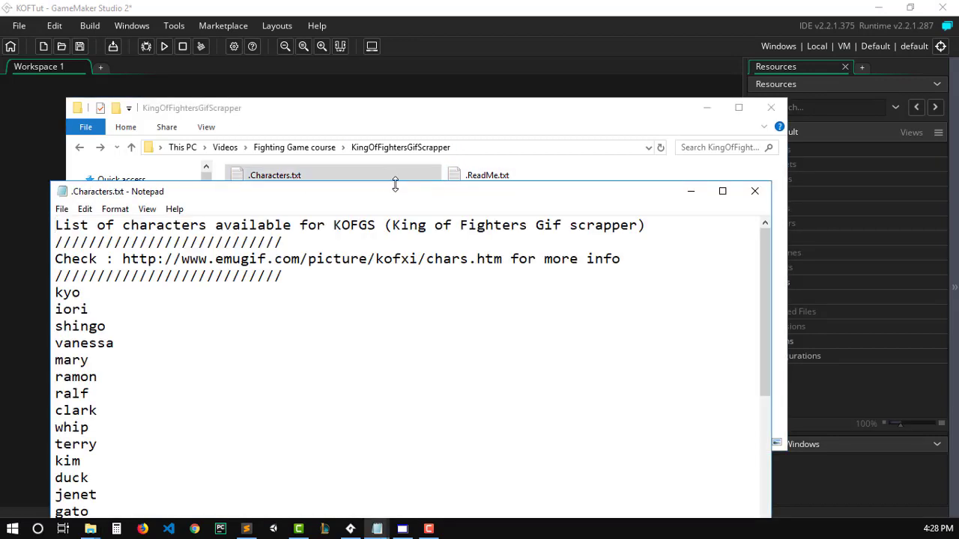
left_click_drag(394, 187, 738, 142)
left_click(394, 237)
key("ctrl+shift+End")
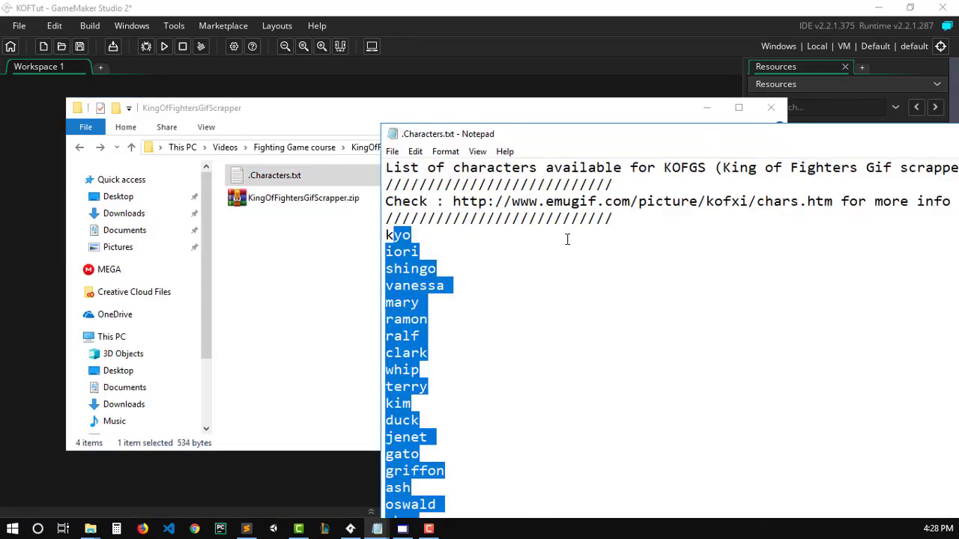
left_click(849, 188)
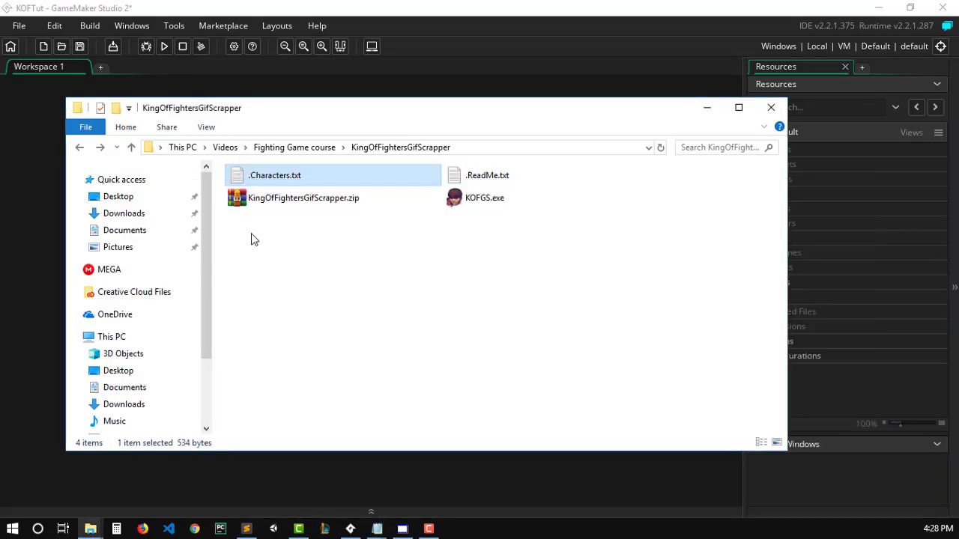
double_click(487, 202)
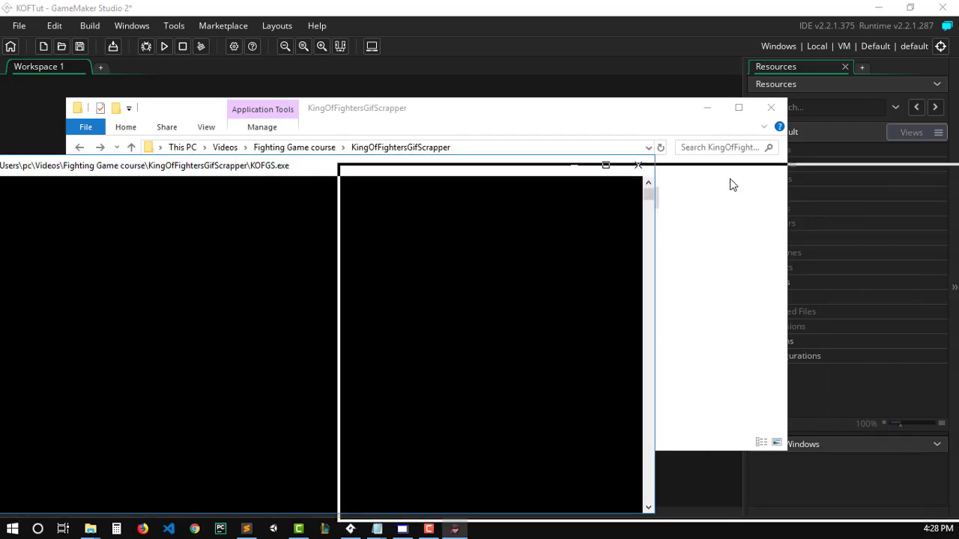
Snap the KOFGS console right and open a command window in the scraper folder.
key("super+Right")
left_click(699, 160)
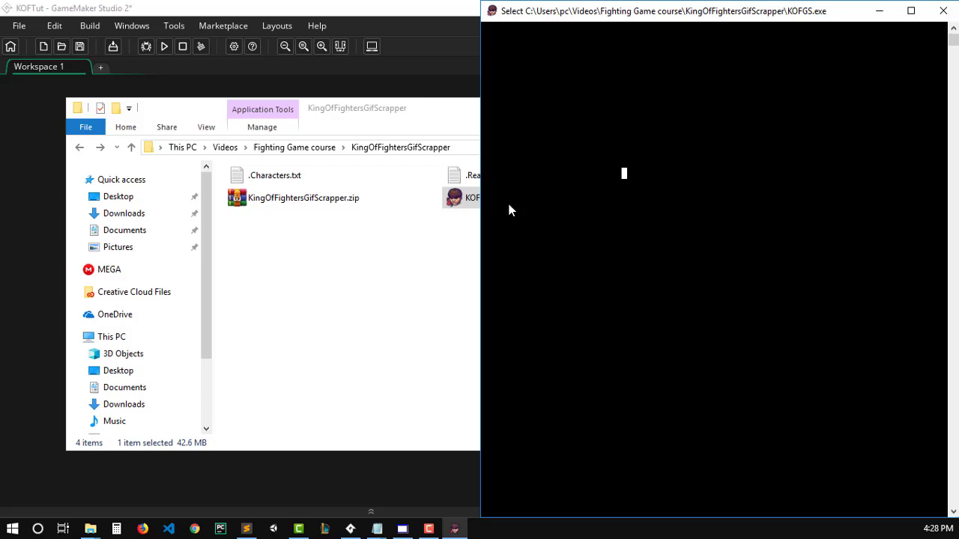
left_click(315, 273)
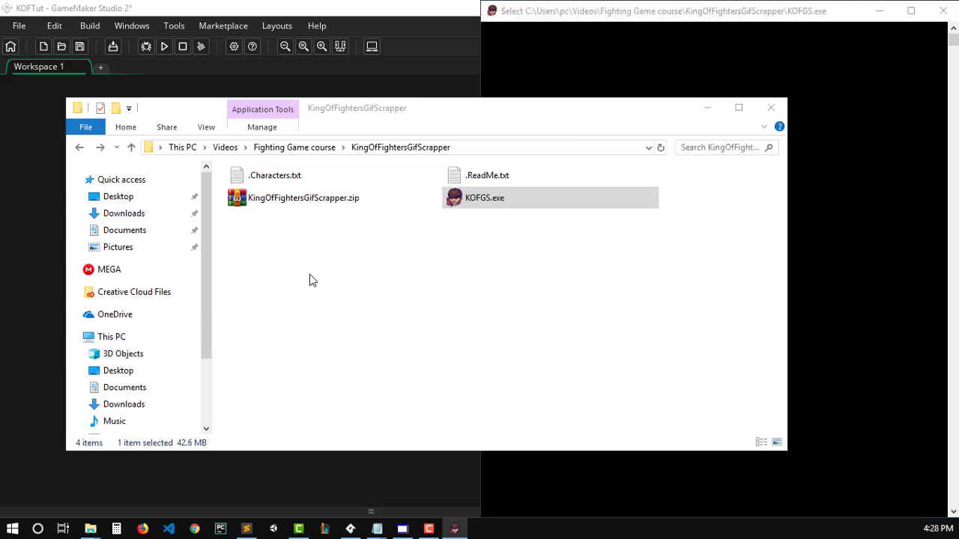
right_click(375, 315)
left_click(428, 193)
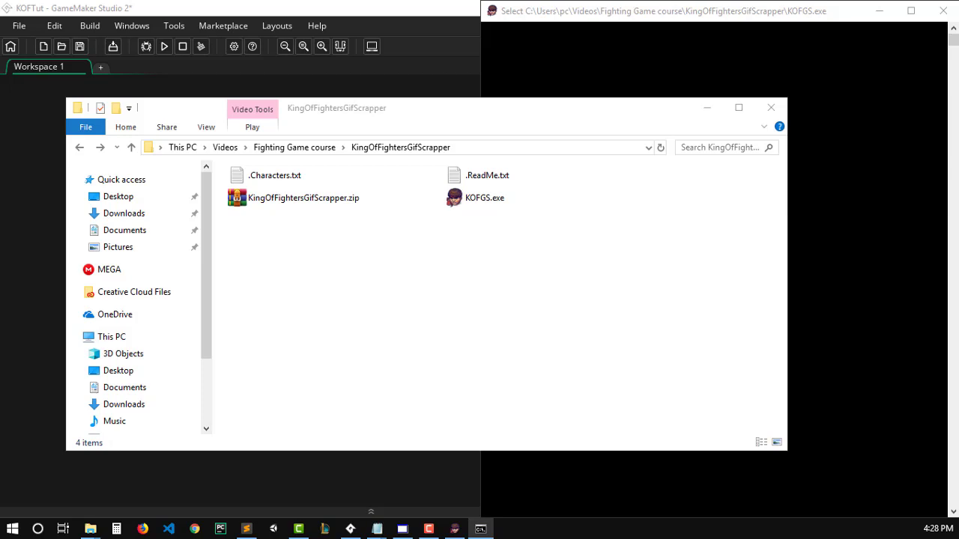
mouse_move(674, 272)
left_mouse_down()
mouse_move(475, 304)
mouse_move(272, 285)
mouse_move(314, 262)
left_mouse_up()
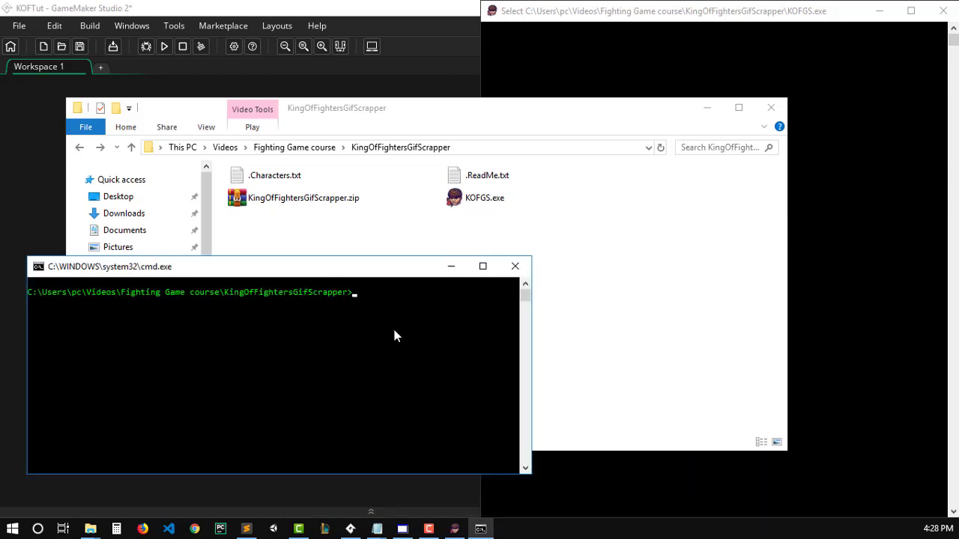
Run KOFGS.exe kyo iori mai in the command window and bring the console forward.
type("k")
type("o")
key("Tab")
type("kyo iori")
type(" mai")
key("Return")
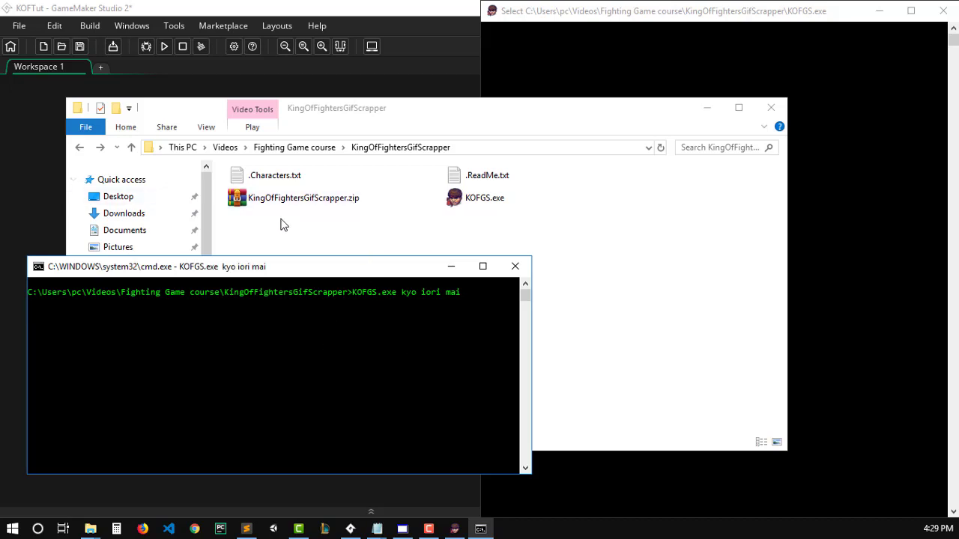
left_click_drag(479, 113, 538, 98)
left_click(70, 329)
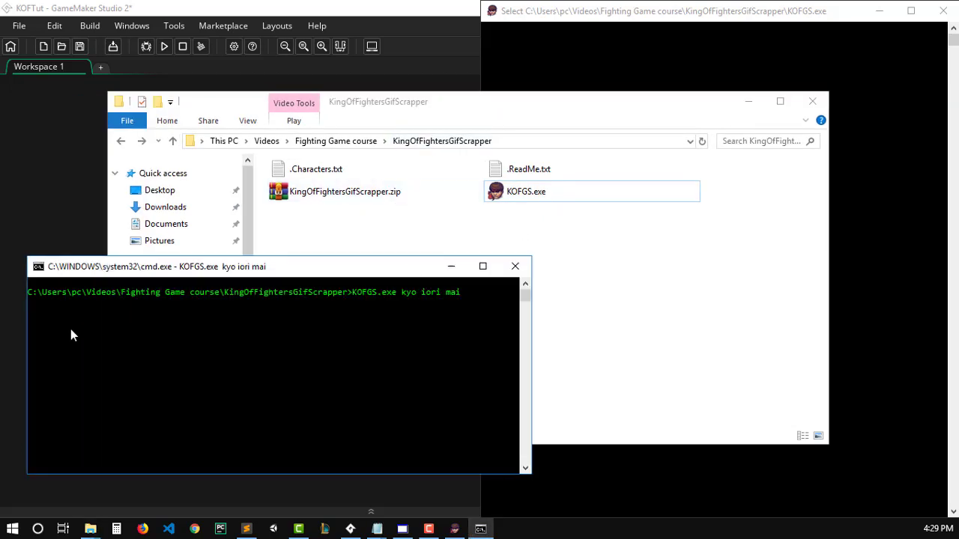
Start the scraper and open the newly created kyo folder in Explorer.
key("Return")
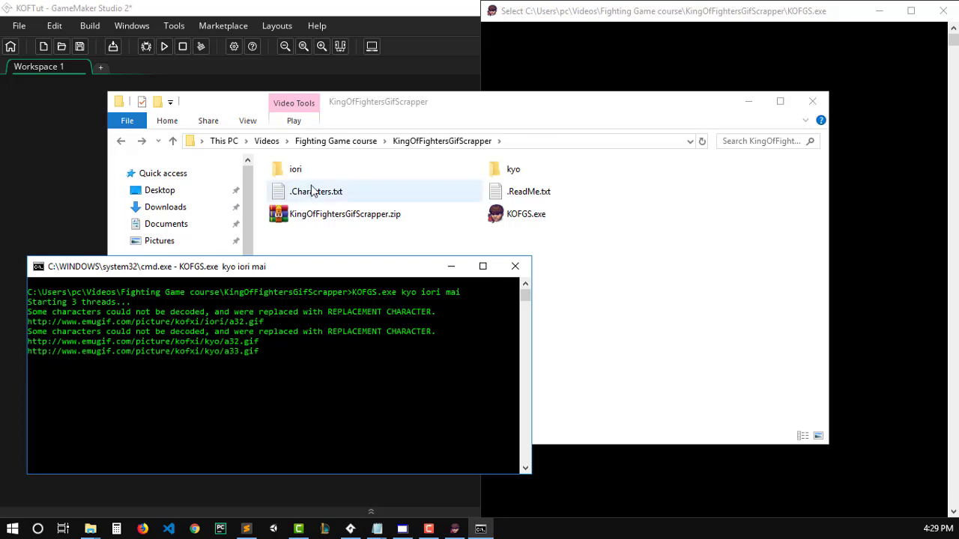
left_click(516, 171)
double_click(517, 171)
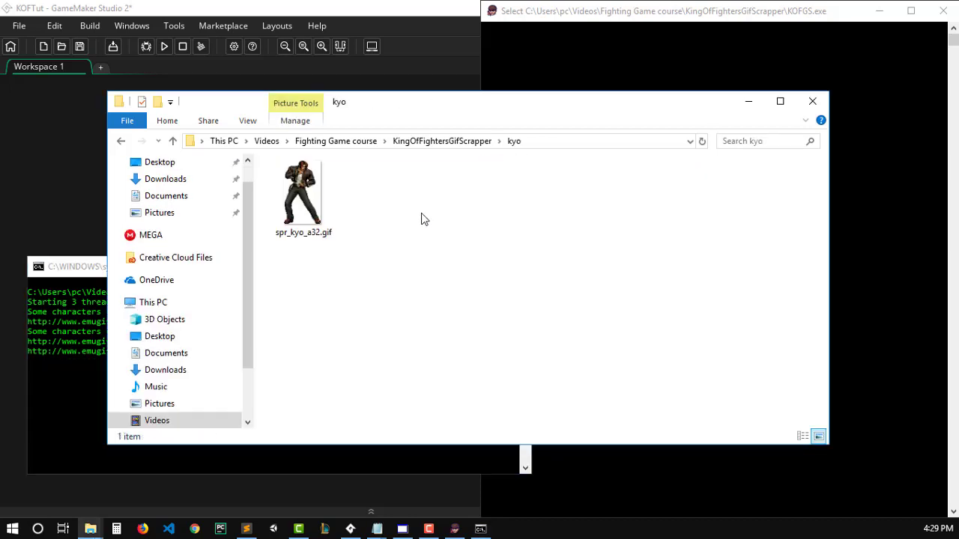
left_click(329, 221)
left_click_drag(415, 111, 576, 107)
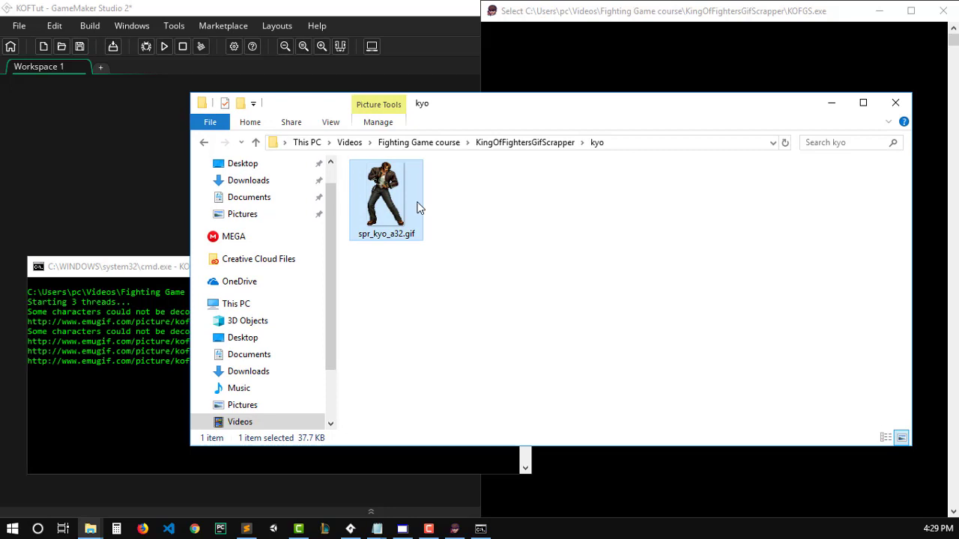
left_click(535, 268)
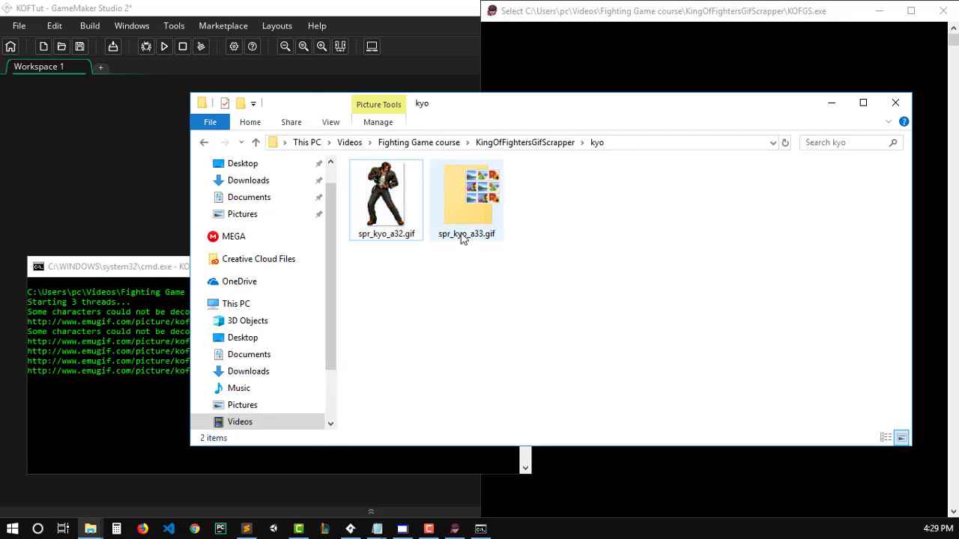
Begin renaming spr_kyo_a32.gif, then cancel and keep its original name.
left_click(403, 213)
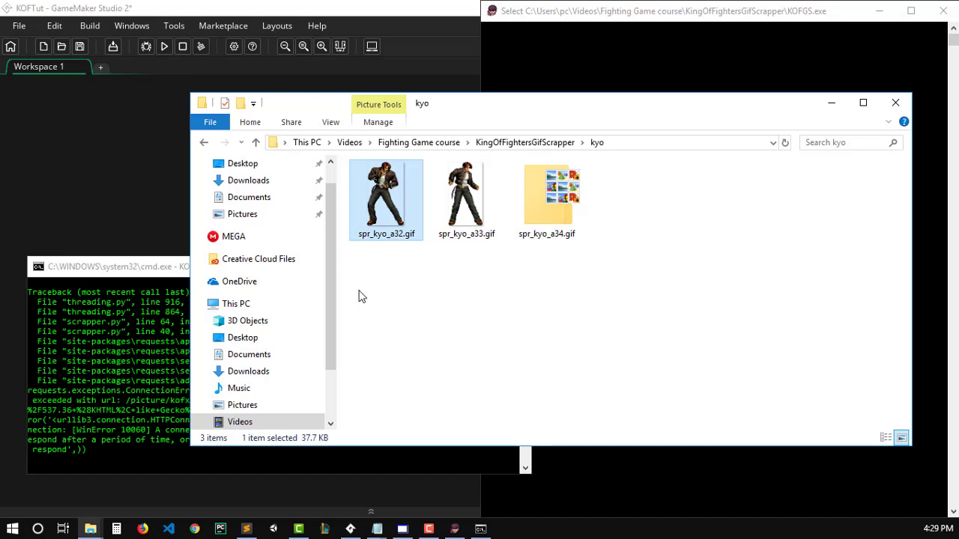
left_click(392, 238)
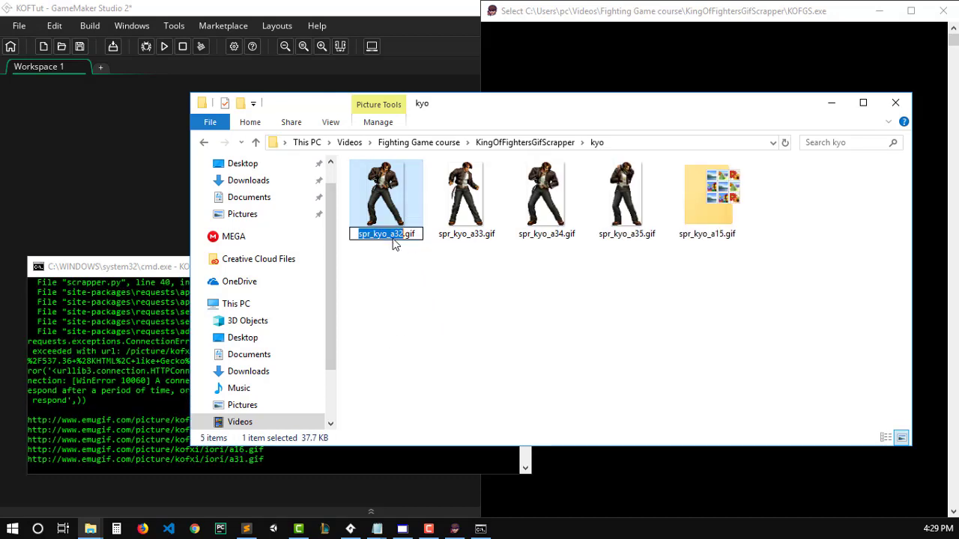
left_click(393, 239)
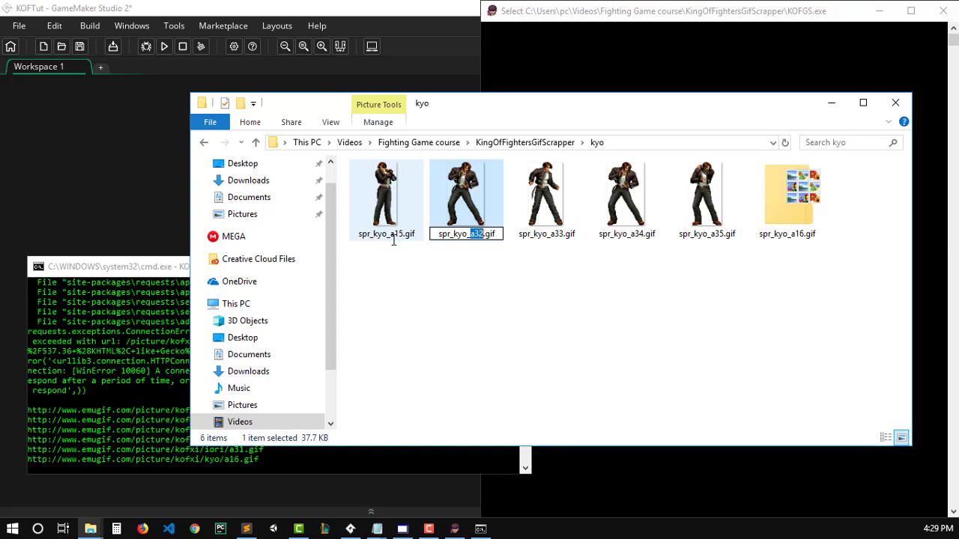
type("idle")
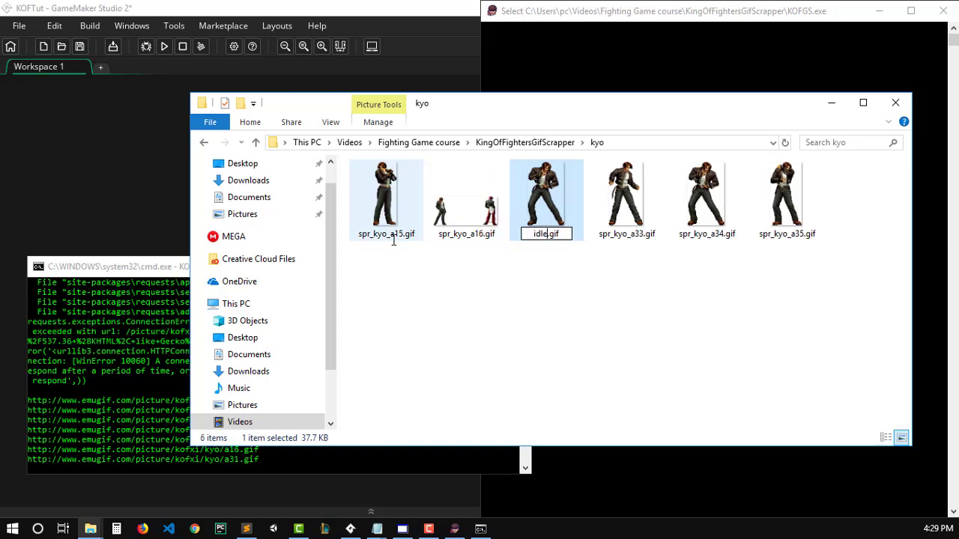
key("BackSpace")
key("BackSpace")
key("BackSpace")
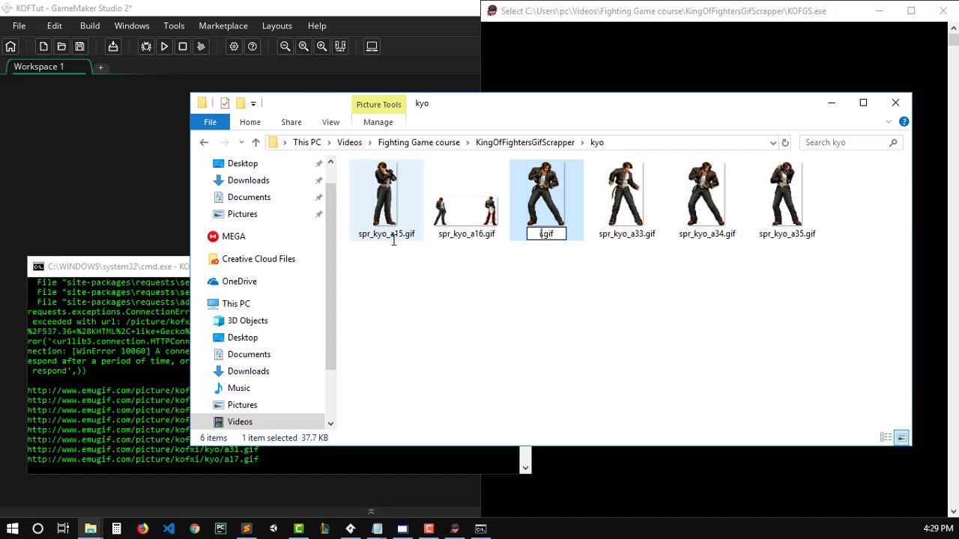
key("Escape")
left_click(588, 293)
left_click(173, 270)
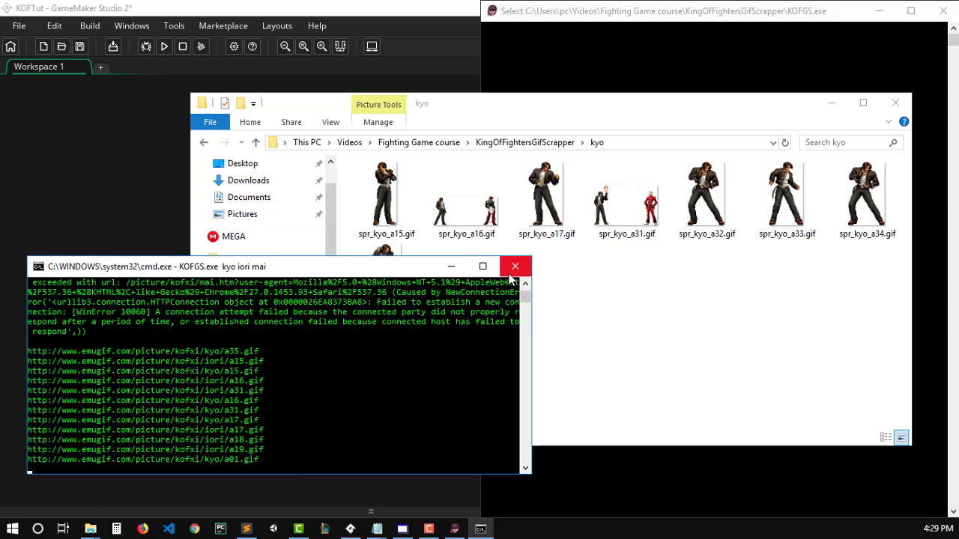
Go up to the KingOfFightersGifScrapper folder and close the console to stop downloads.
left_click_drag(286, 268, 353, 254)
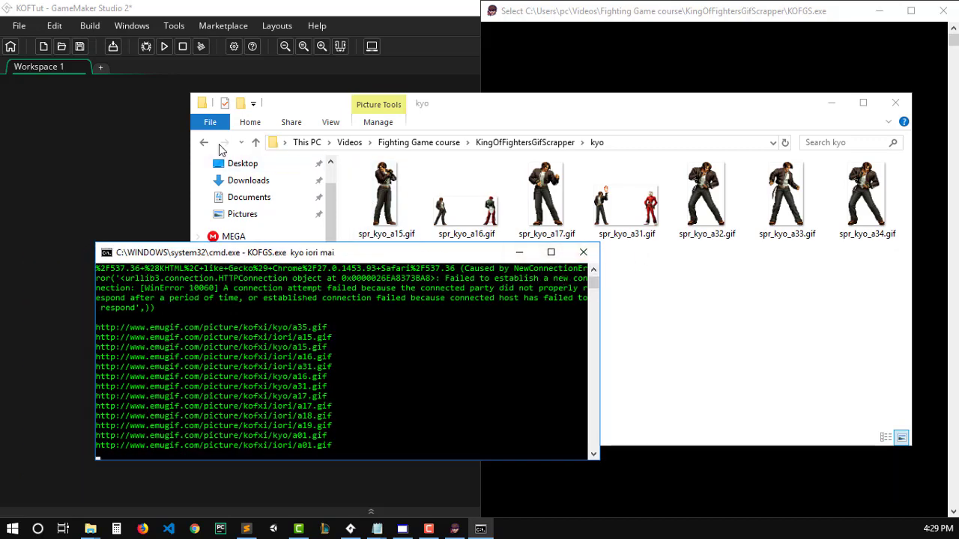
left_click(218, 151)
key("alt+Up")
left_click(145, 242)
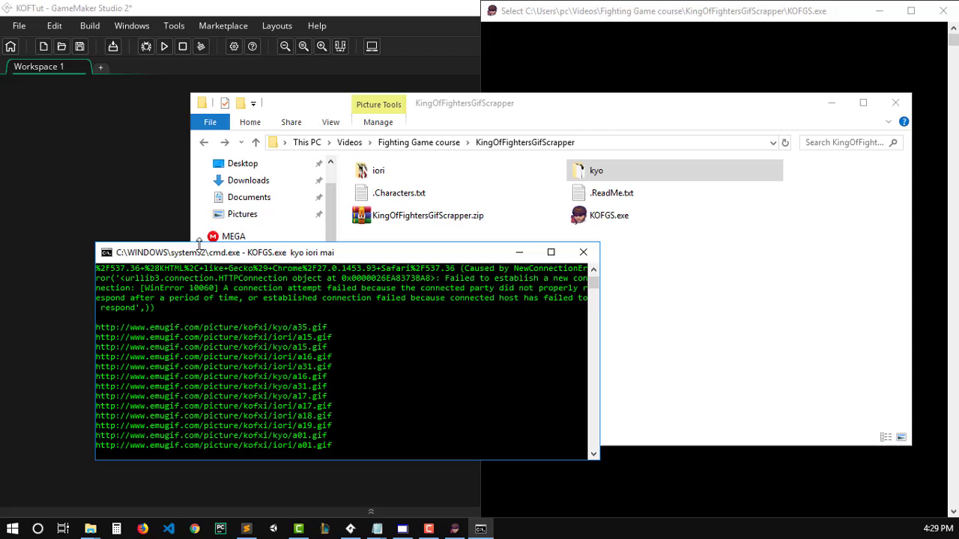
left_click(584, 253)
Permanently delete the iori and kyo folders with Shift+Delete.
left_click(431, 180, "ctrl")
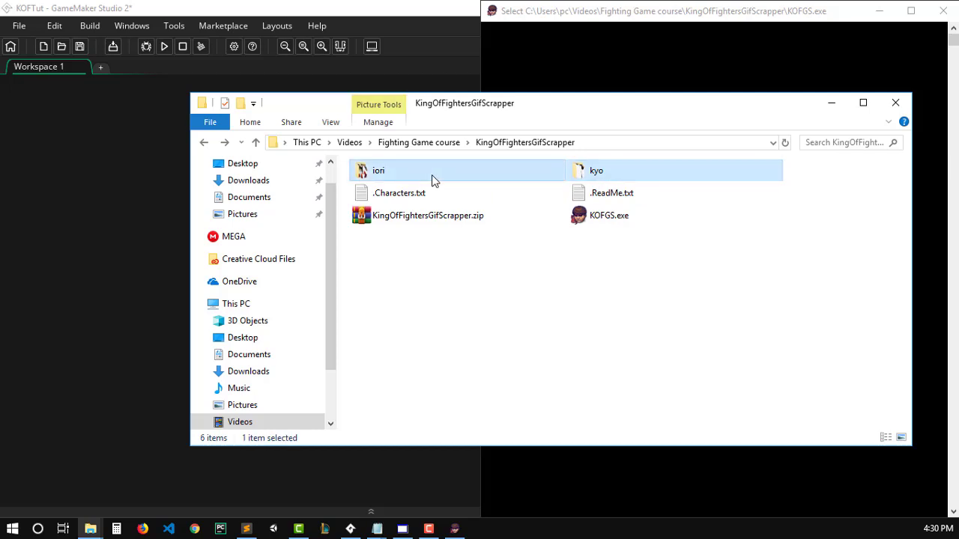
key("shift+Delete")
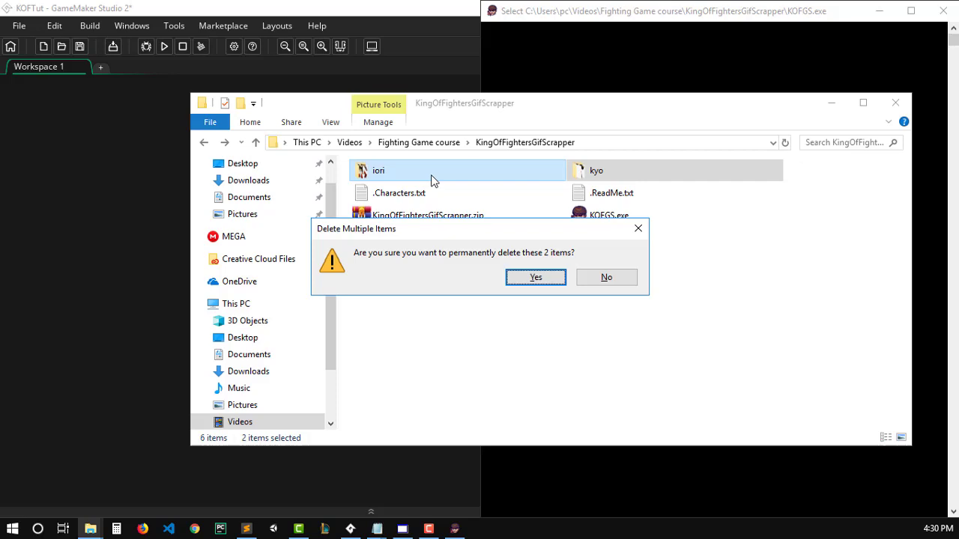
key("Return")
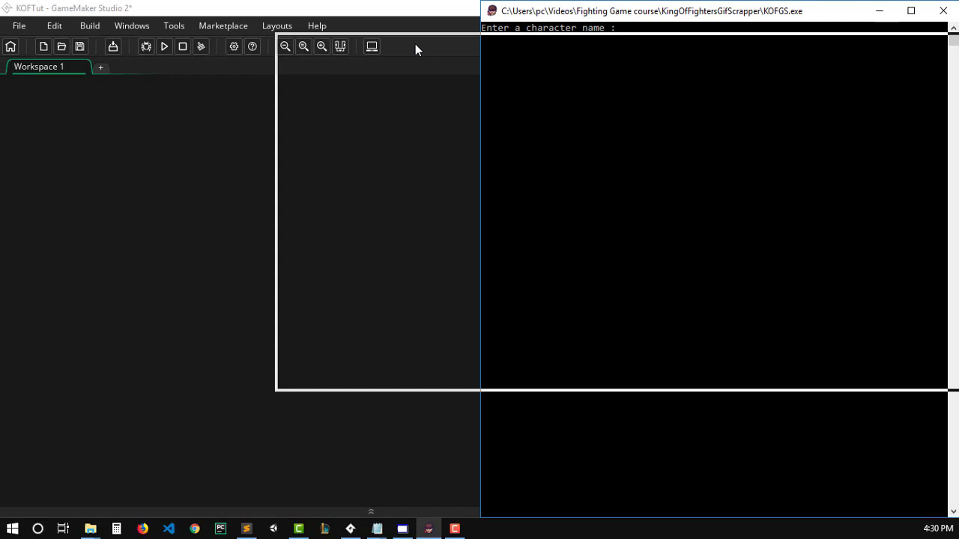
Enter kyo at the KOFGS 'Enter a character name' prompt.
left_click_drag(415, 49, 277, 139)
left_click(285, 172)
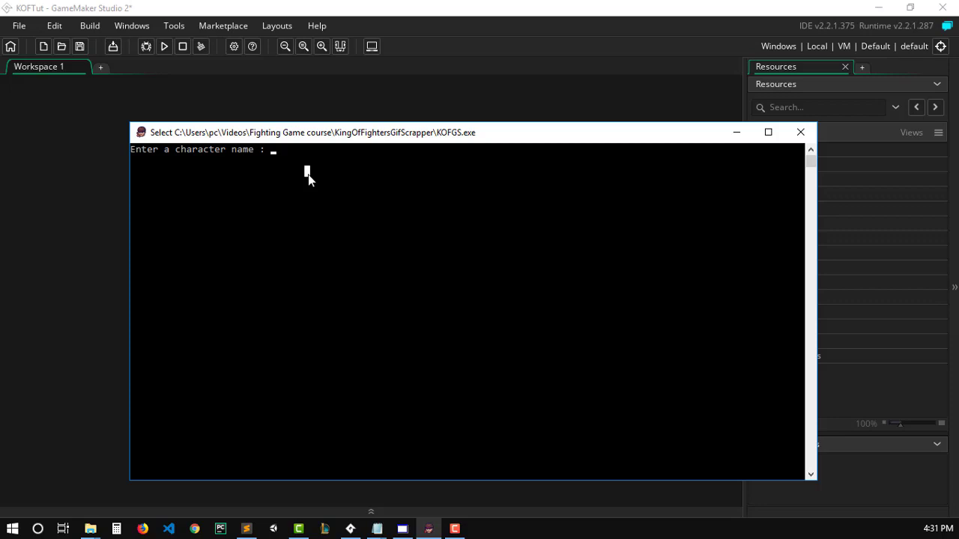
type("kyo")
key("Return")
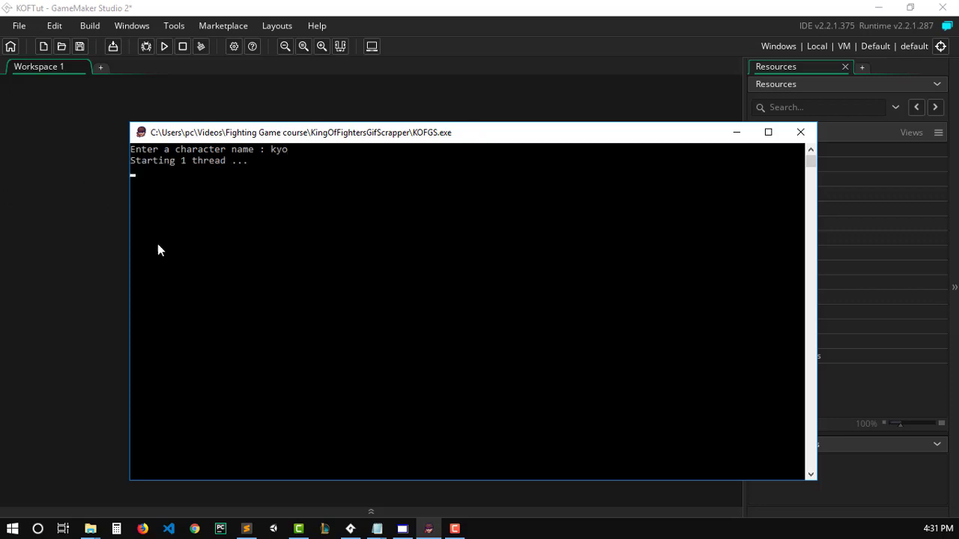
Select and clear lines of console output as kyo's a32.gif download starts.
left_click(341, 283)
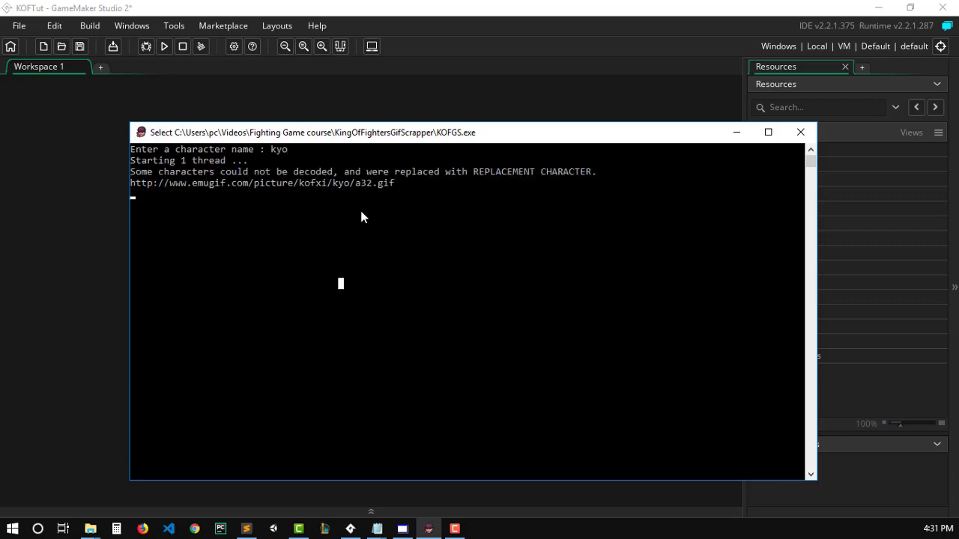
mouse_move(397, 198)
left_mouse_down()
mouse_move(242, 172)
mouse_move(290, 150)
left_mouse_up()
left_click(314, 172)
left_click(330, 172)
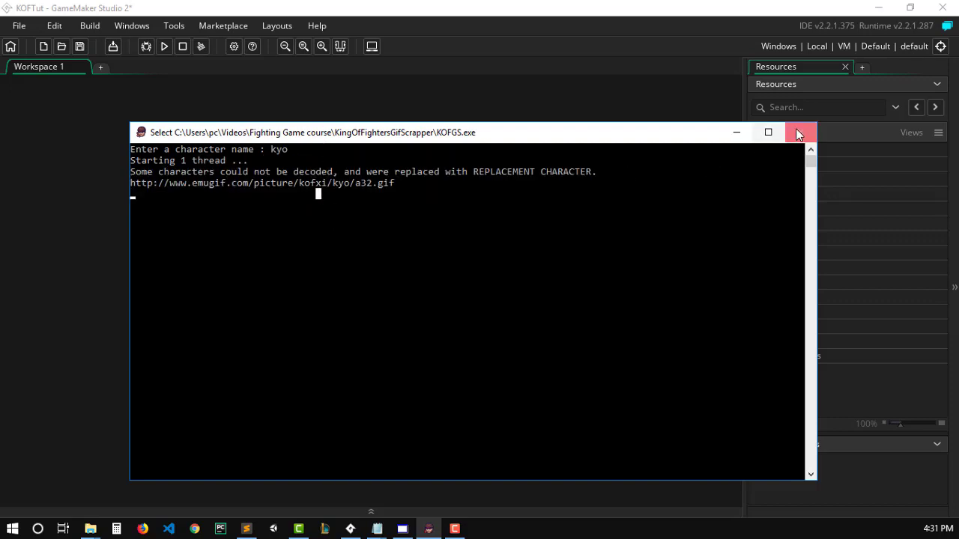